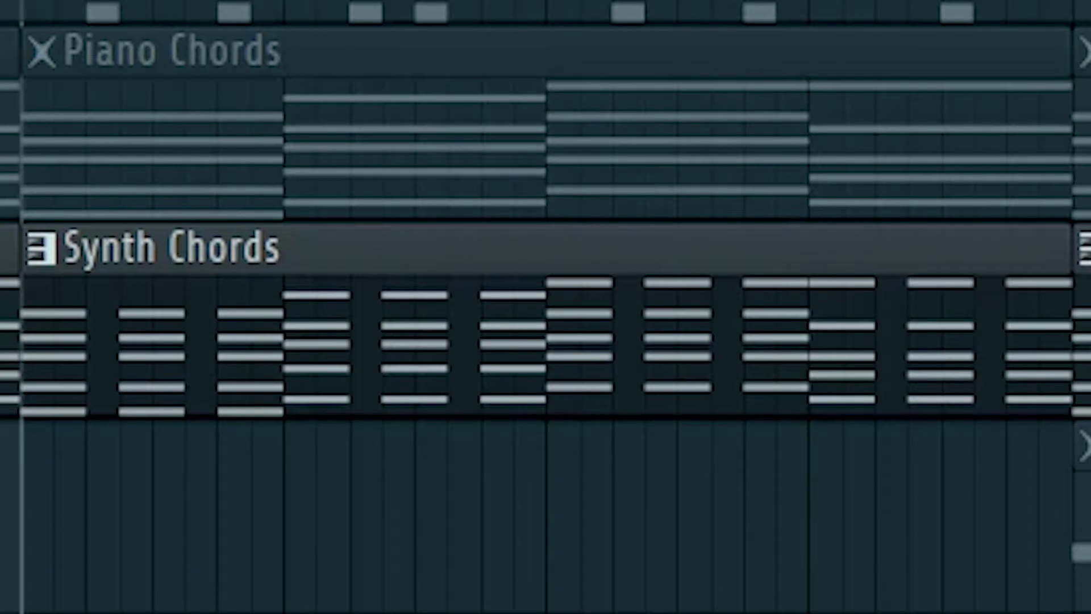
# Step: Audition the Piano Chords and Synth Chords section, then stop playback
pyautogui.press('space')
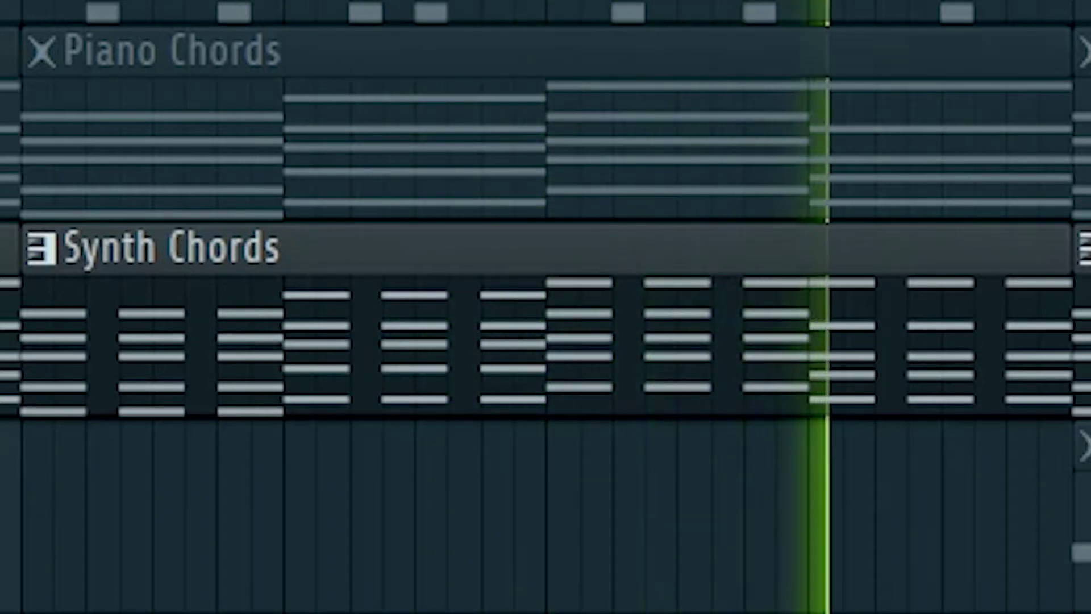
pyautogui.press('space')
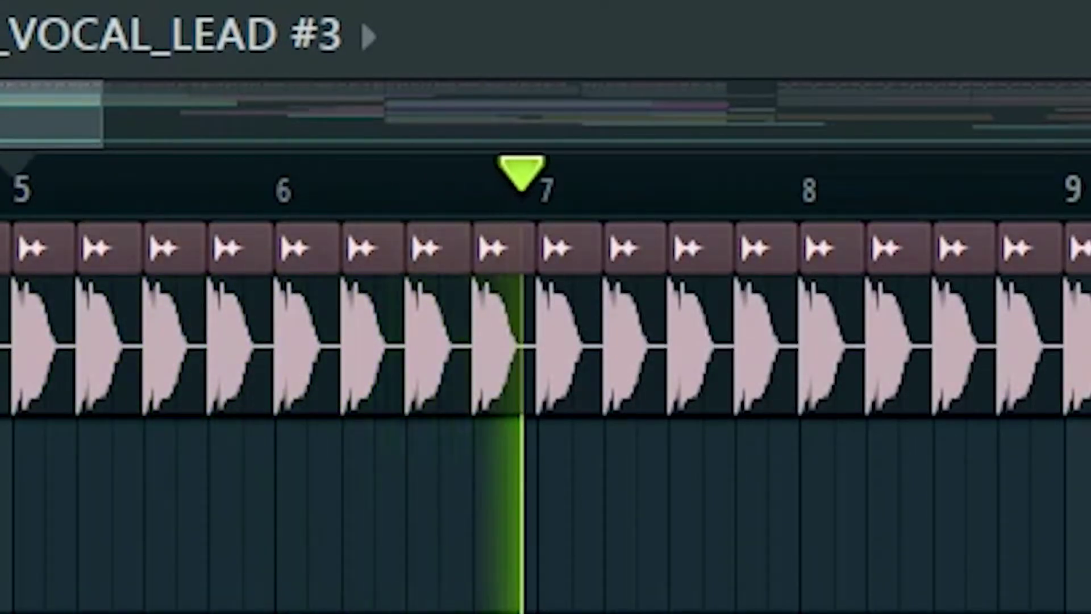
# Step: Play back the chopped vocal lead section
pyautogui.press('space')
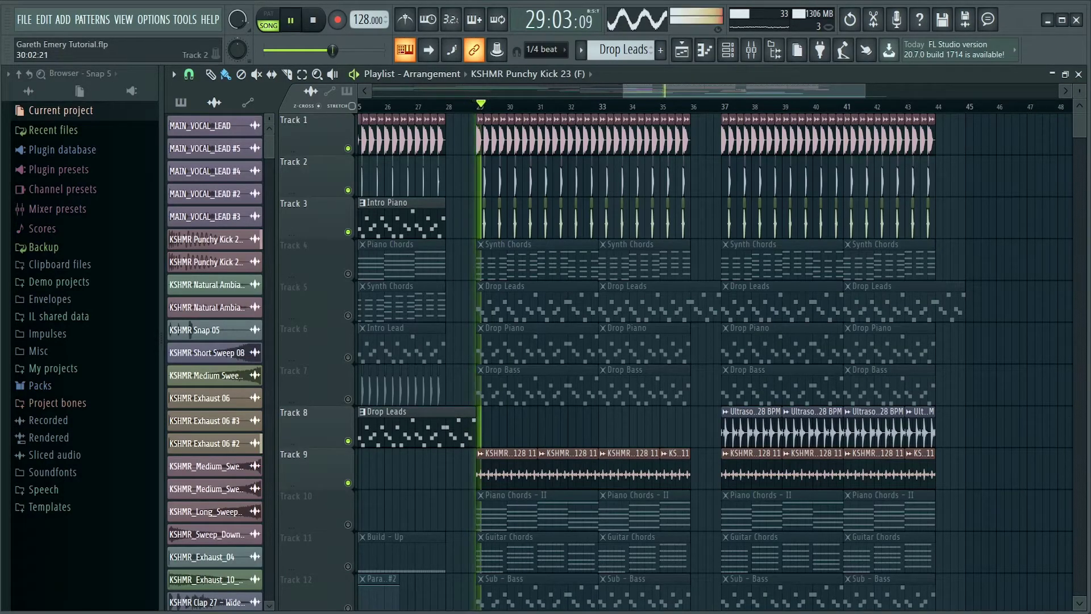
pyautogui.scroll(-5, 673, 358)
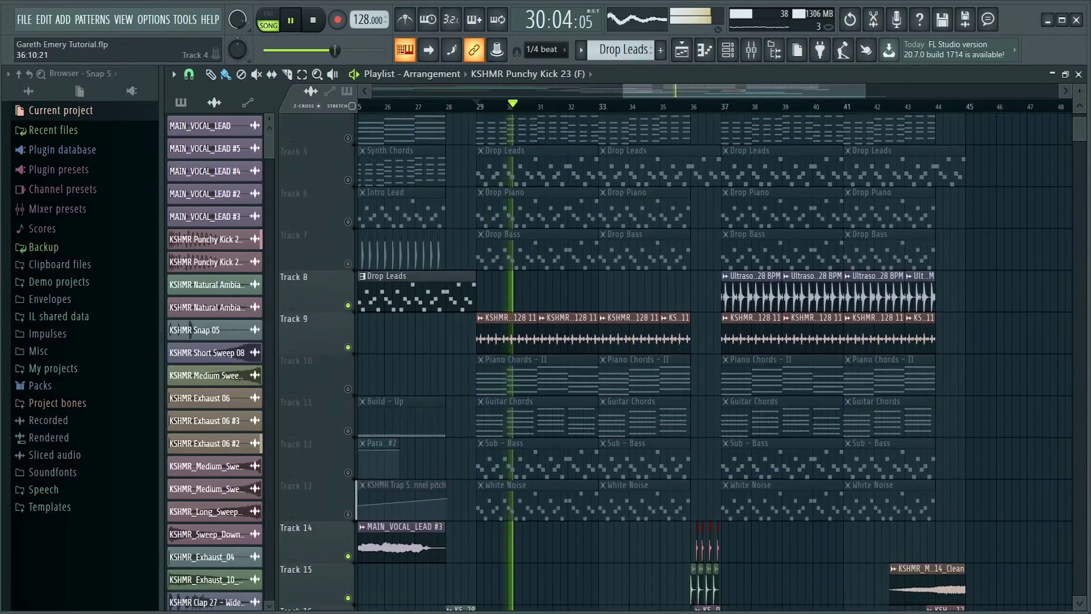
pyautogui.scroll(5, 673, 359)
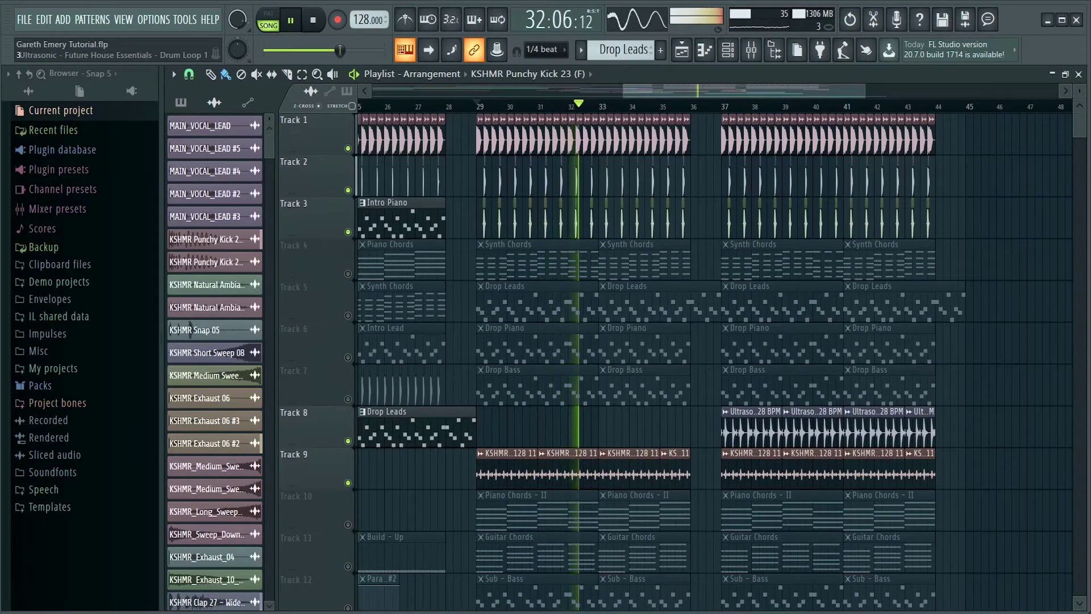
pyautogui.scroll(-1, 673, 359)
pyautogui.scroll(-2, 674, 358)
pyautogui.scroll(2, 674, 358)
pyautogui.scroll(1, 673, 358)
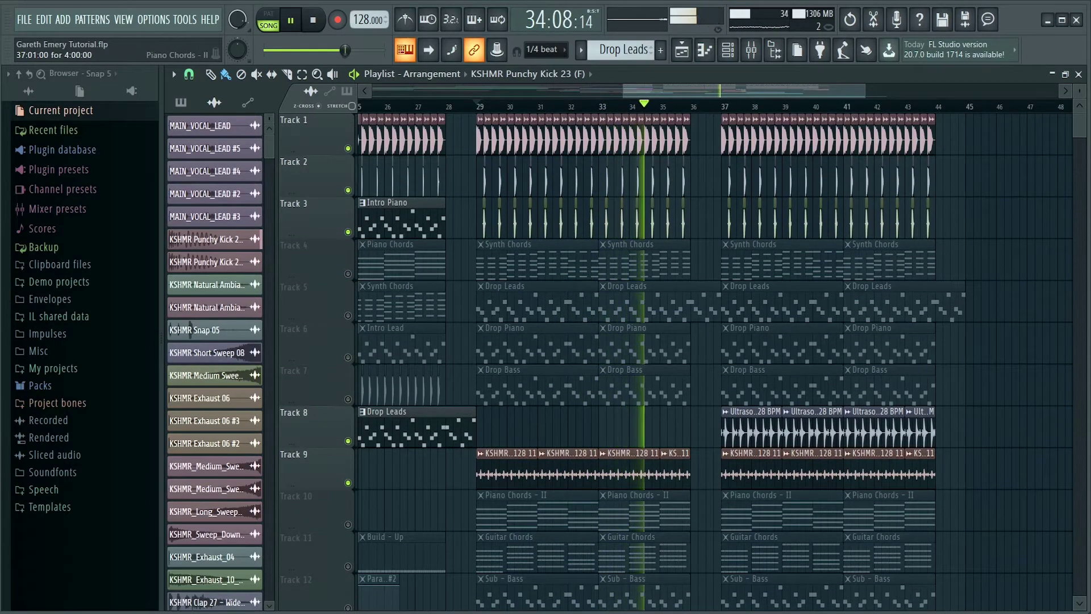
pyautogui.scroll(-1, 674, 359)
pyautogui.scroll(-2, 673, 358)
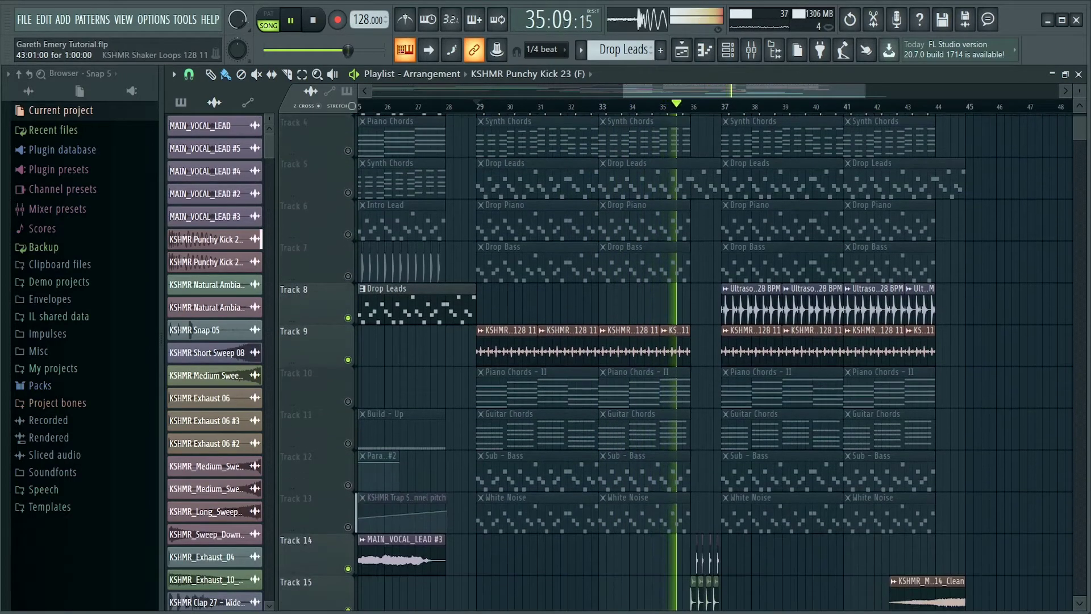
pyautogui.scroll(-1, 673, 358)
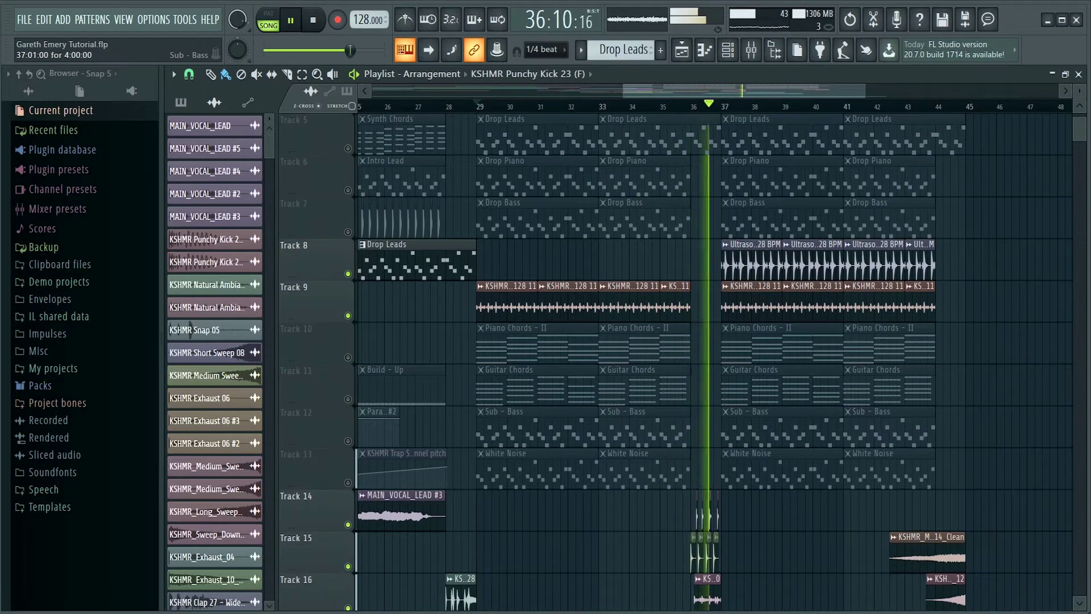
pyautogui.scroll(1, 674, 358)
pyautogui.scroll(2, 674, 358)
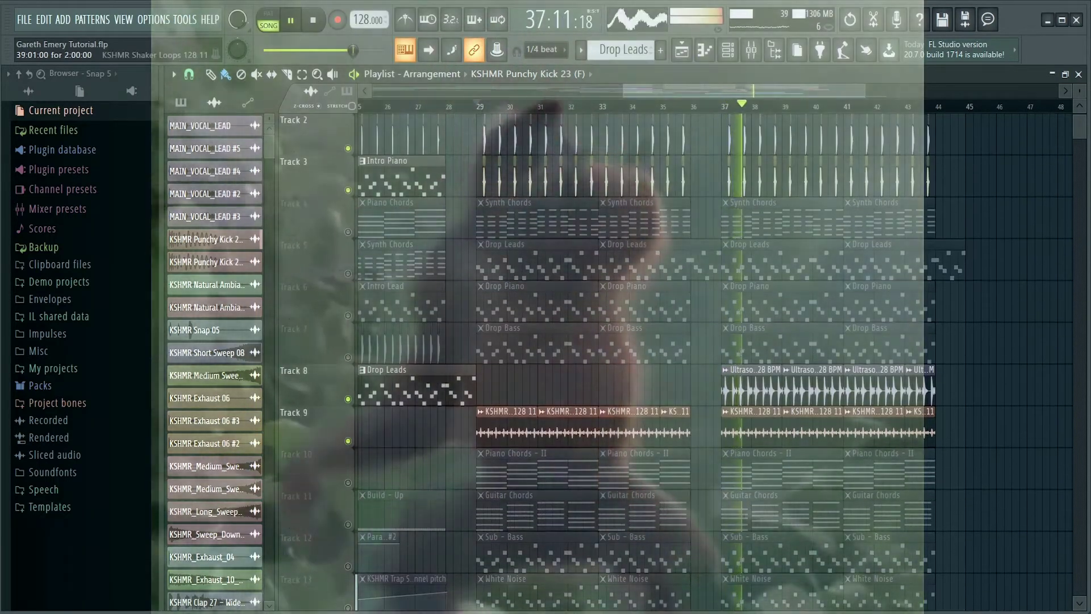
pyautogui.scroll(1, 673, 358)
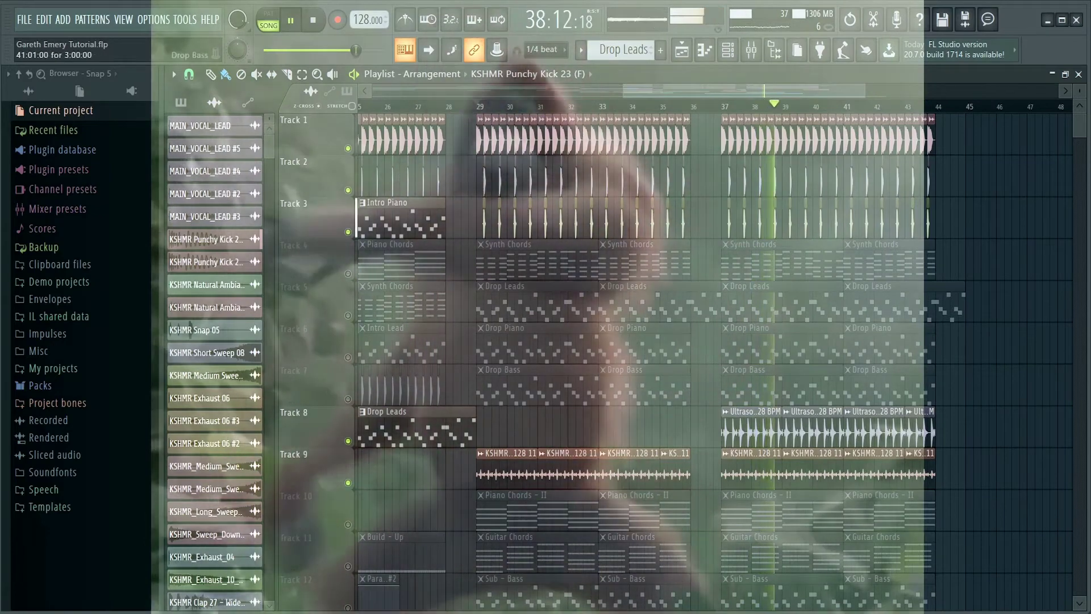